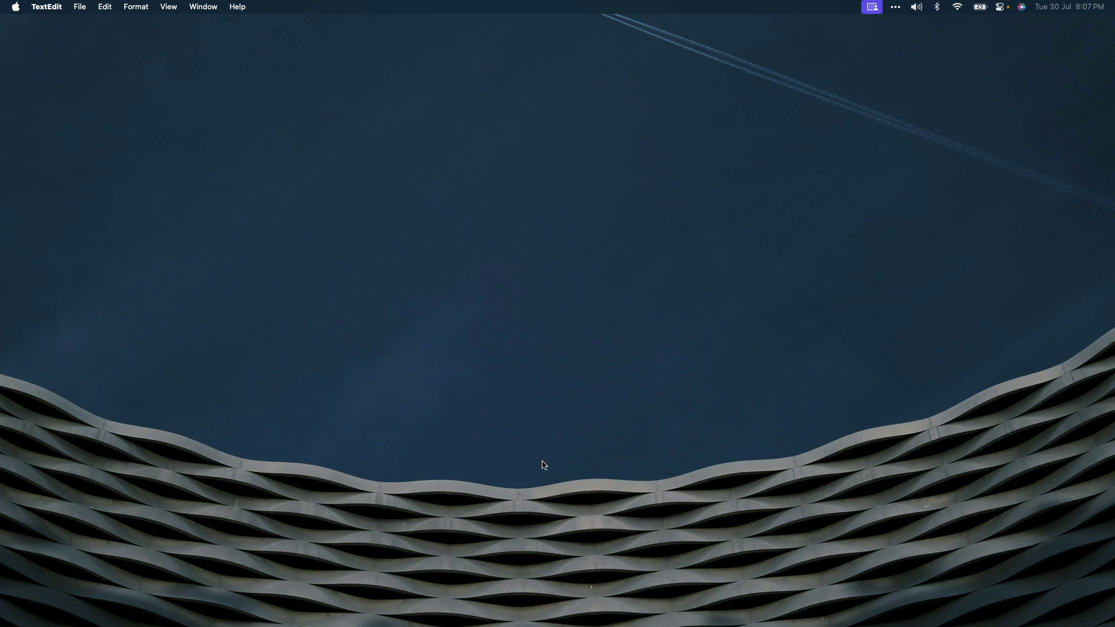
In Brave, sign in to the existing Google account with its password to reach the Primary inbox.
left_click(451, 607)
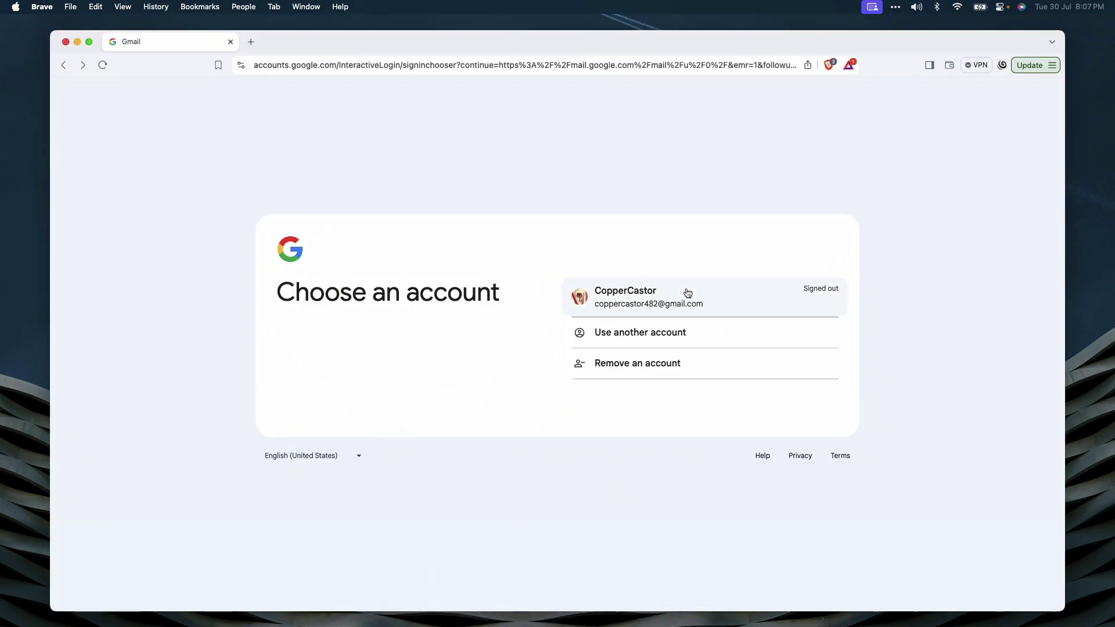
left_click(687, 293)
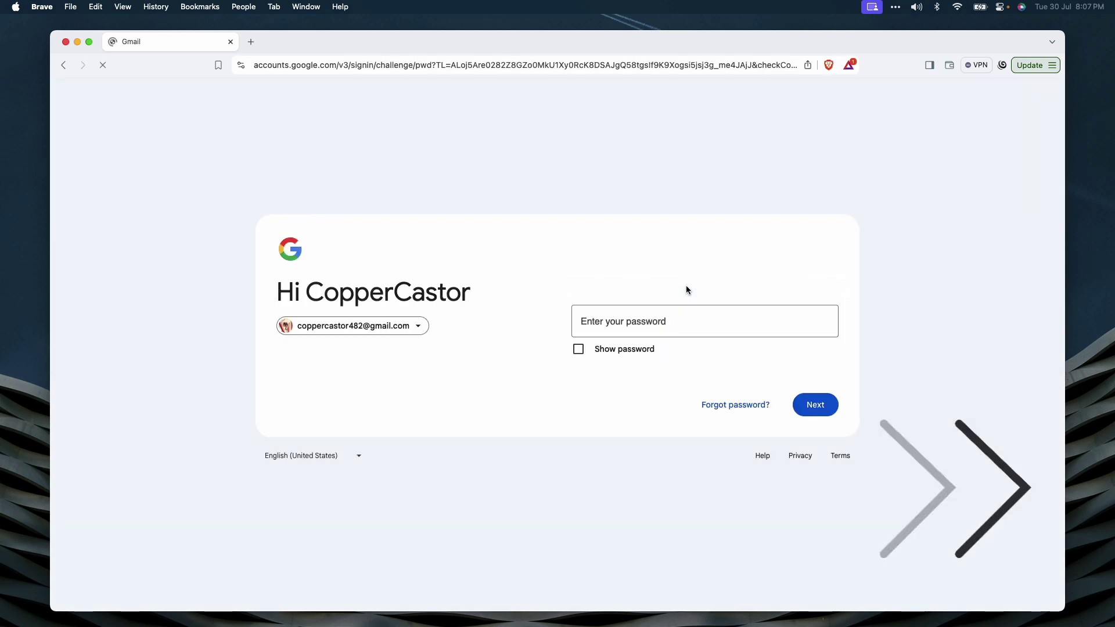
type("••••••••••••")
key("Return")
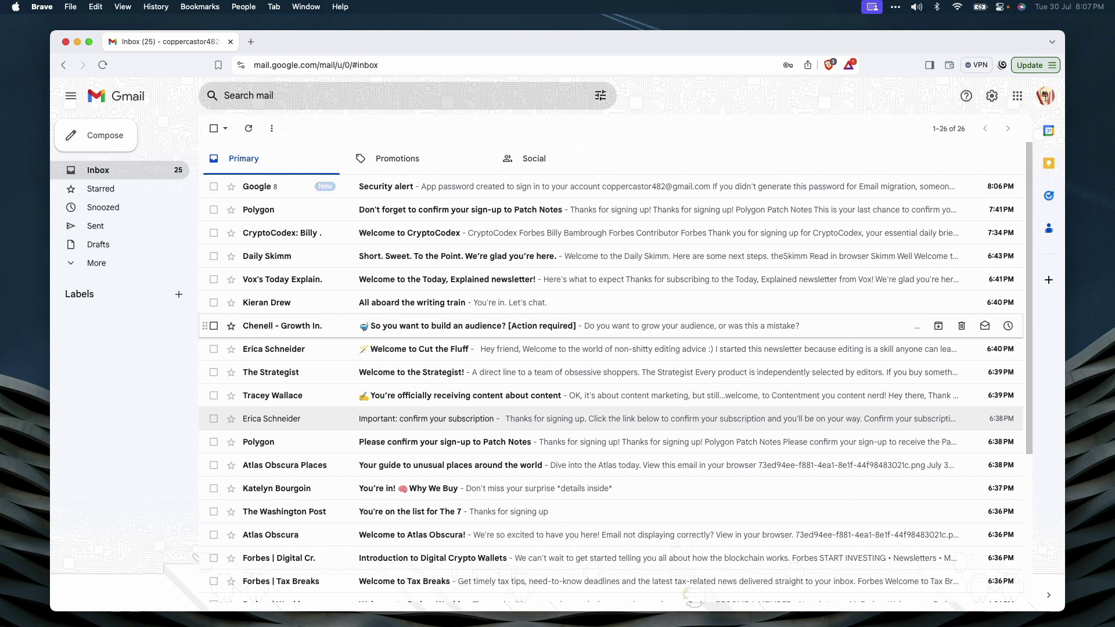
Select 'Enable POP for all mail' in Forwarding and POP/IMAP settings and save changes.
left_click(991, 99)
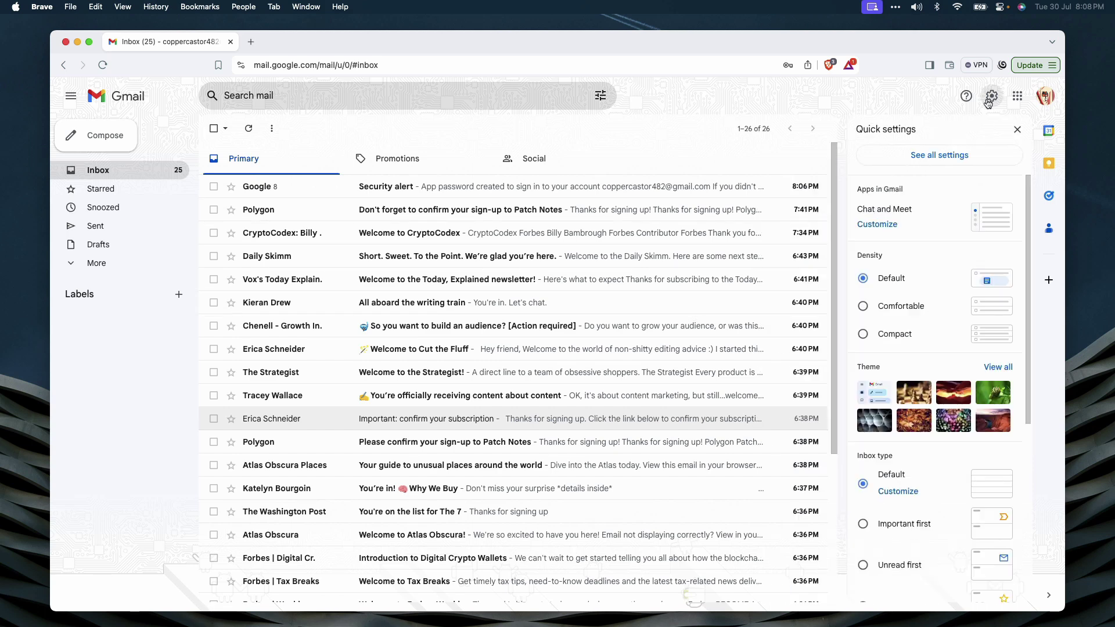
left_click(966, 158)
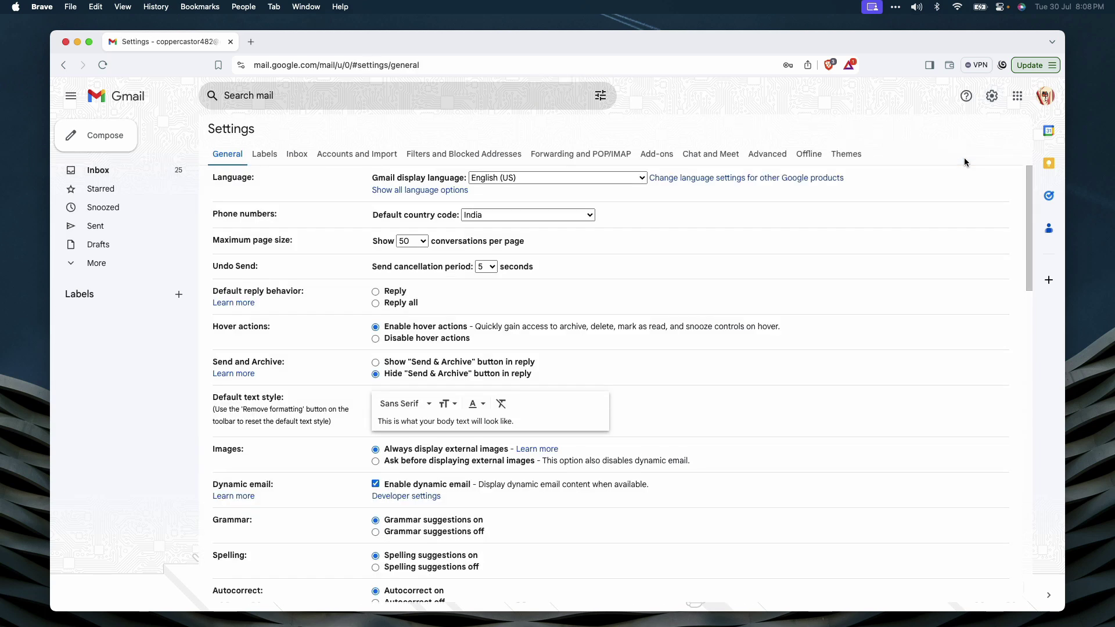
left_click(573, 155)
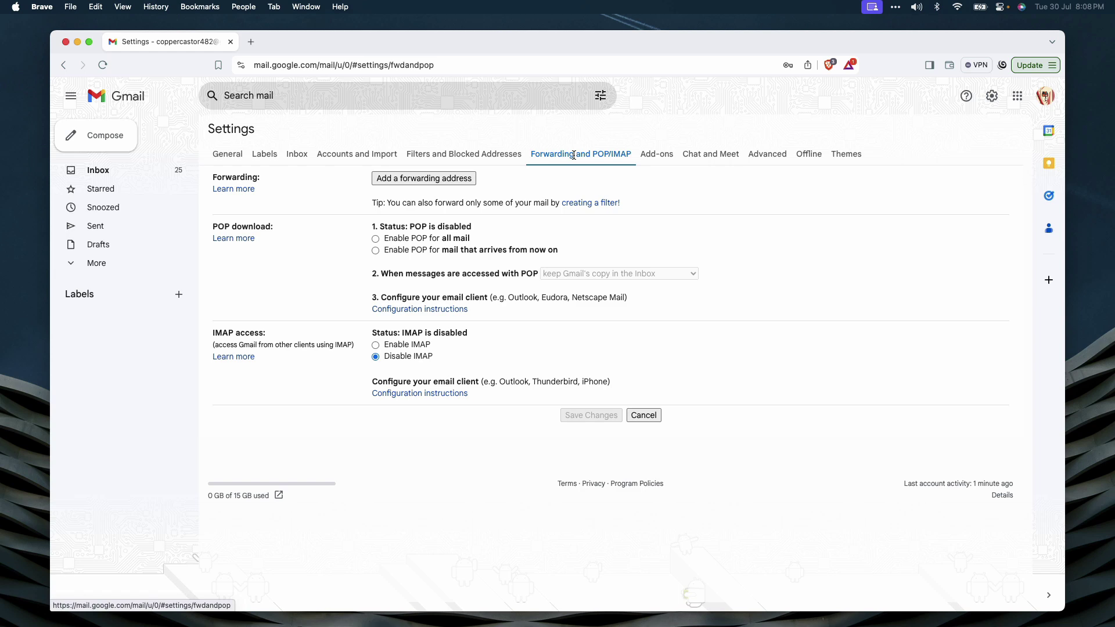
left_click(452, 241)
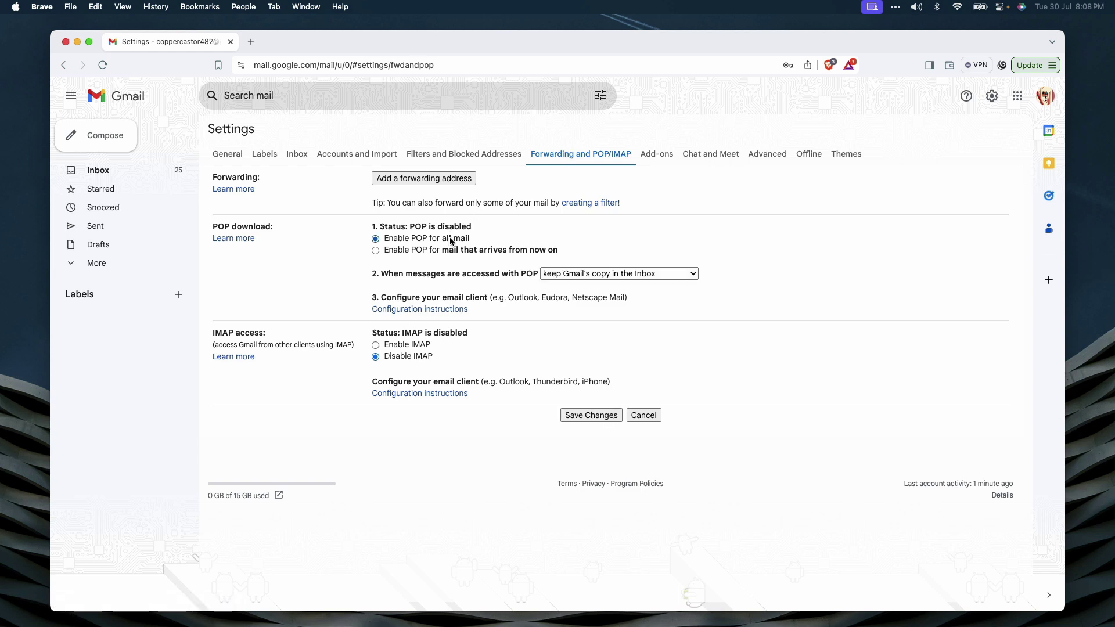
left_click(589, 415)
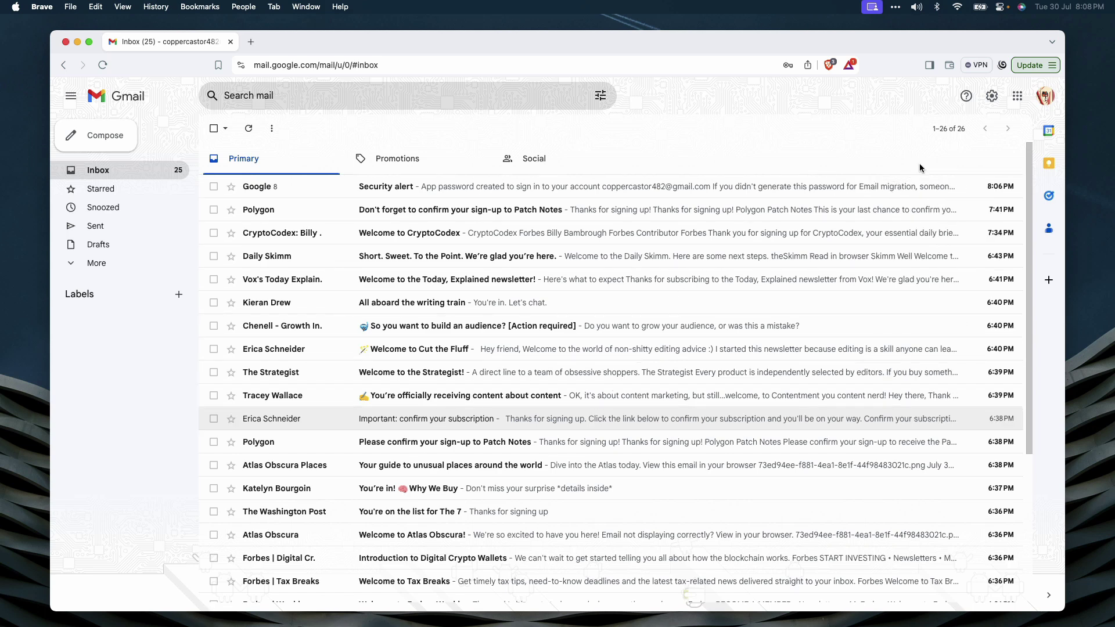
Open the Google Account's Security section and go to its 2-Step Verification page.
left_click(1046, 96)
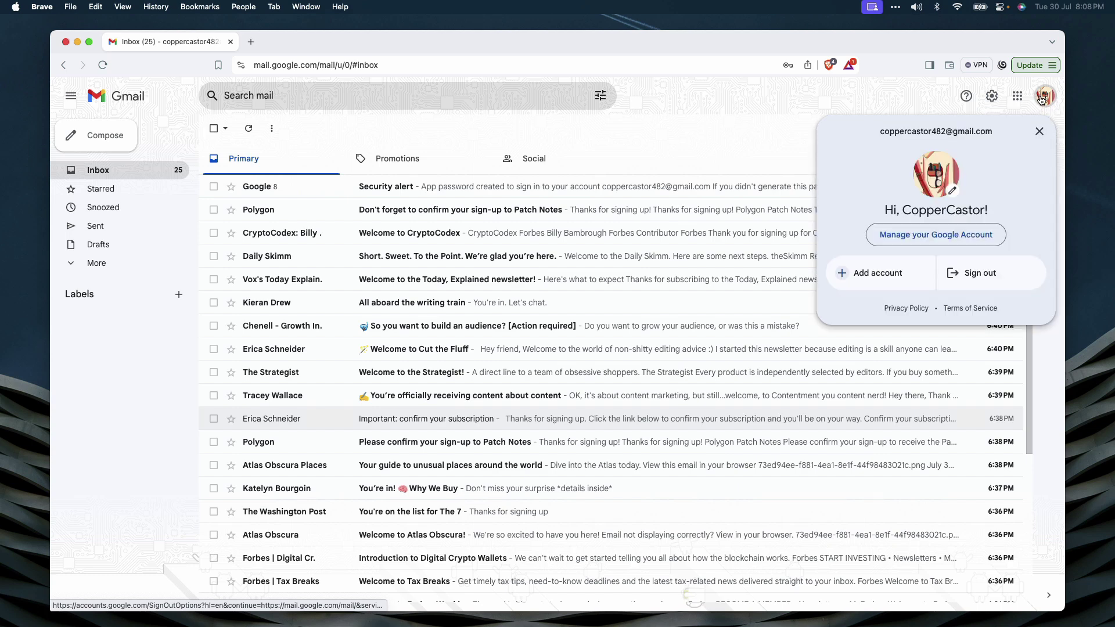
left_click(921, 235)
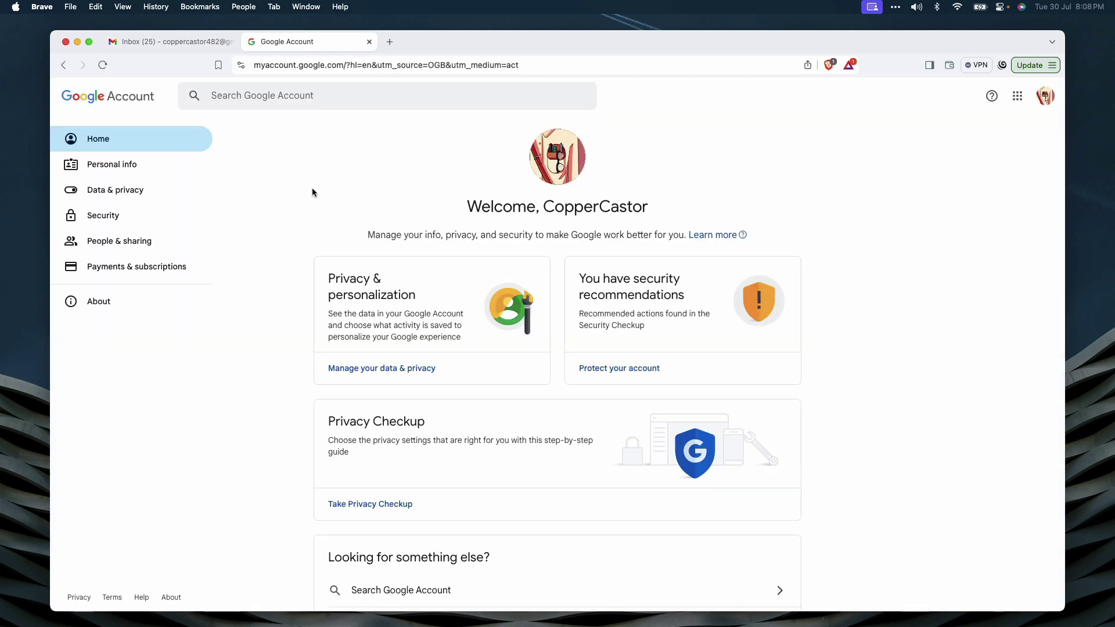
left_click(142, 215)
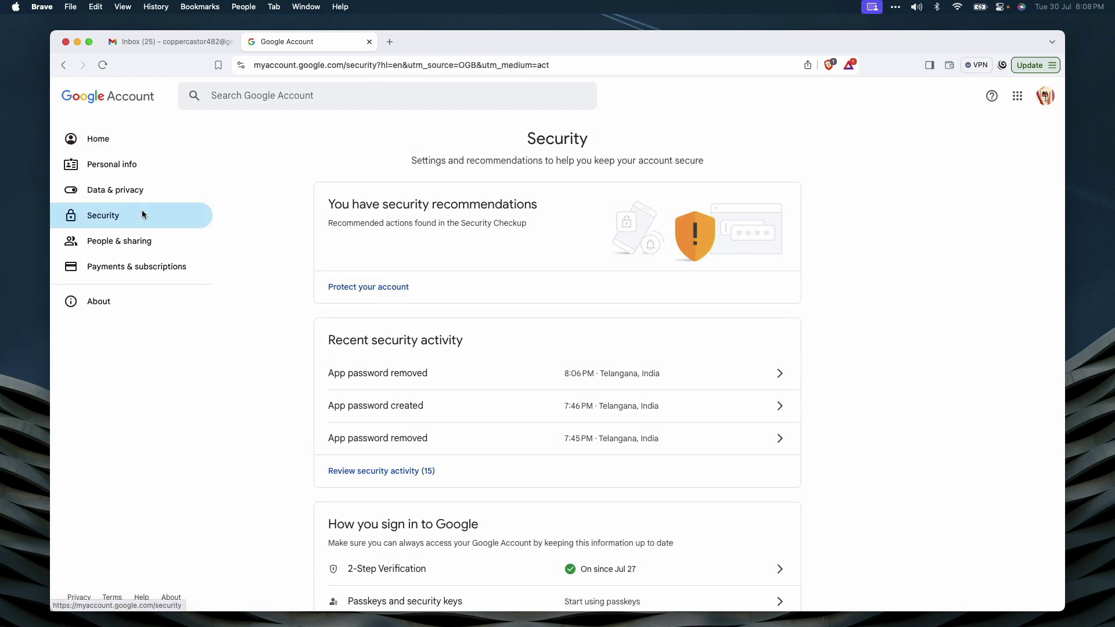
scroll(389, 316, "down", 5)
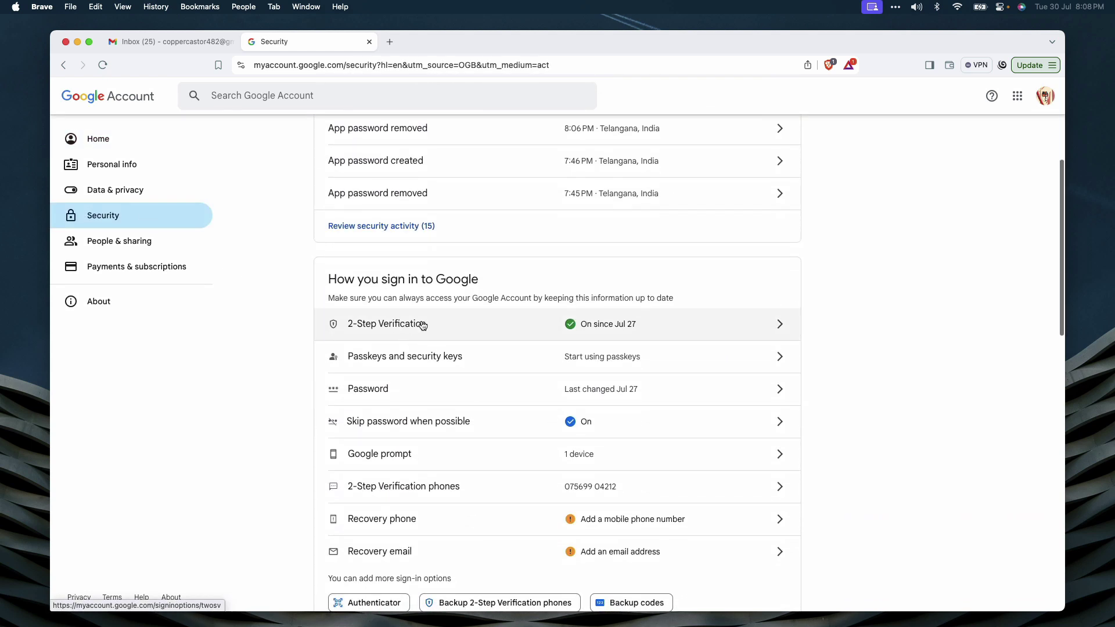
left_click(423, 325)
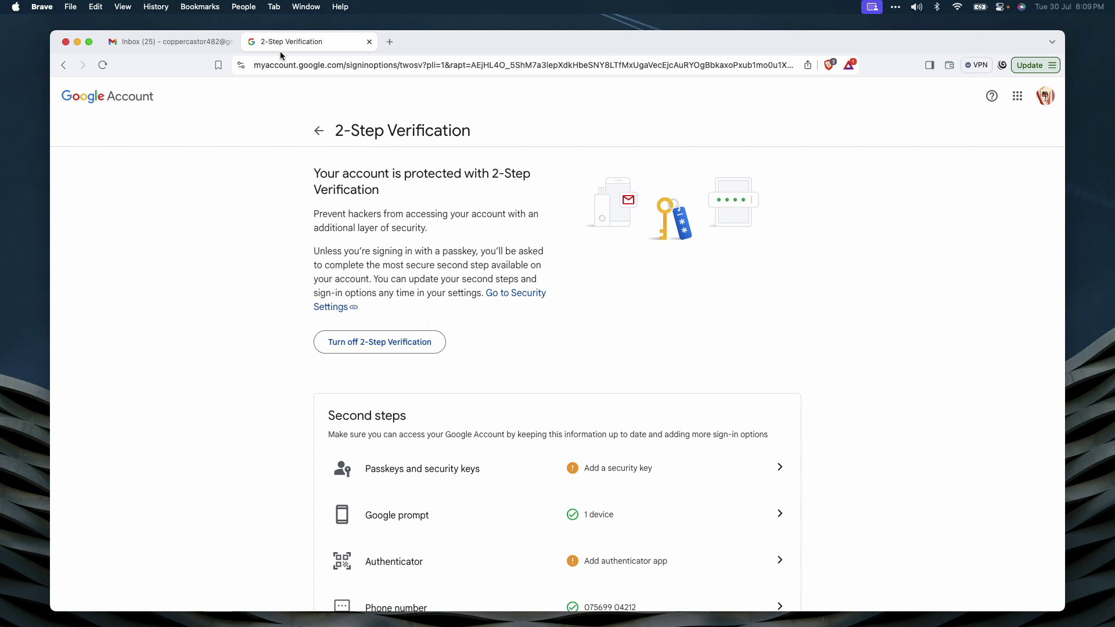
Create an app password named 'Email migration' via the App passwords settings search.
left_click(317, 132)
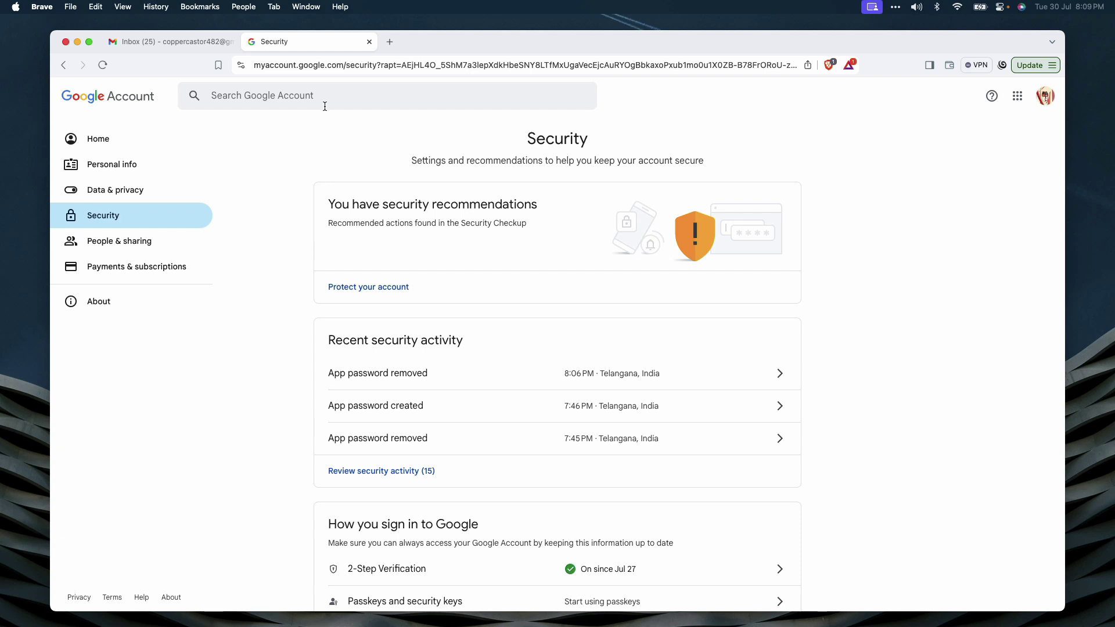
left_click(323, 101)
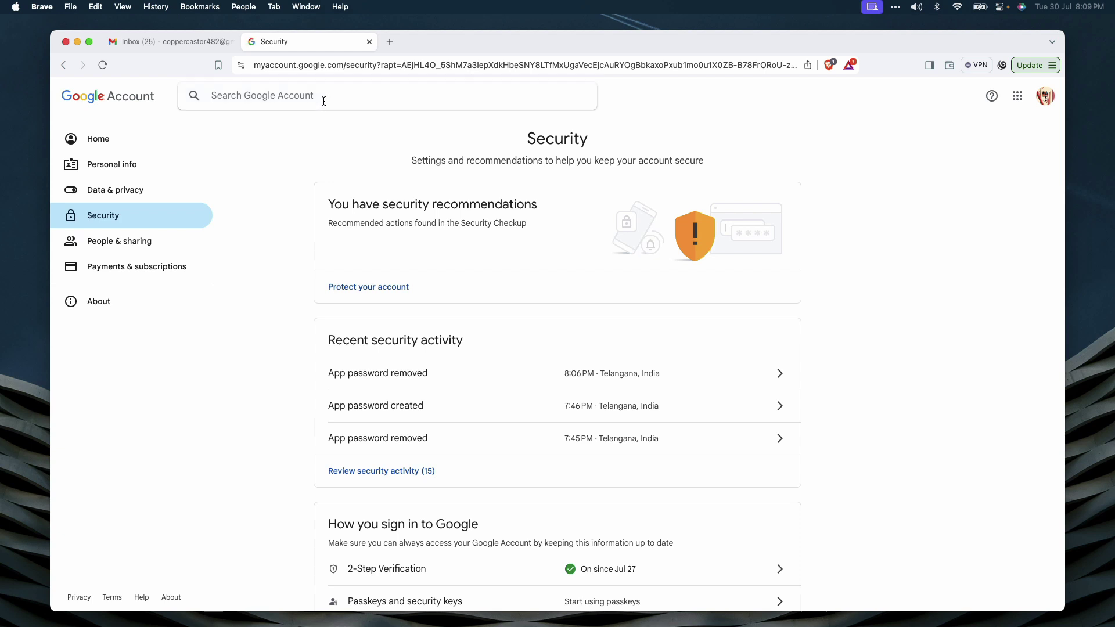
type("App pa")
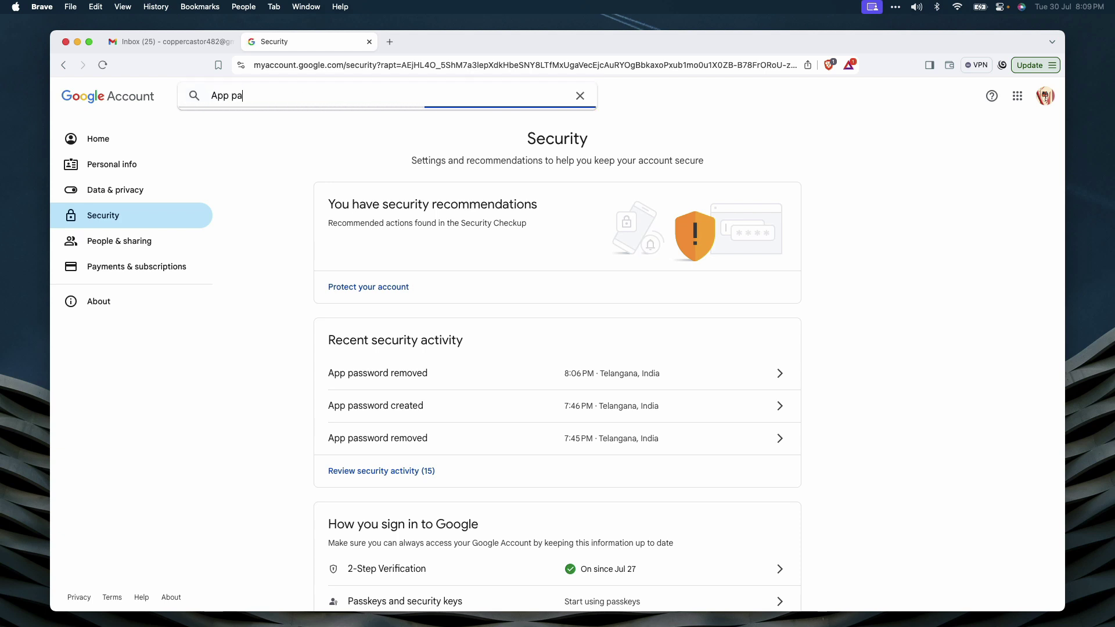
type("sswords")
left_click(327, 143)
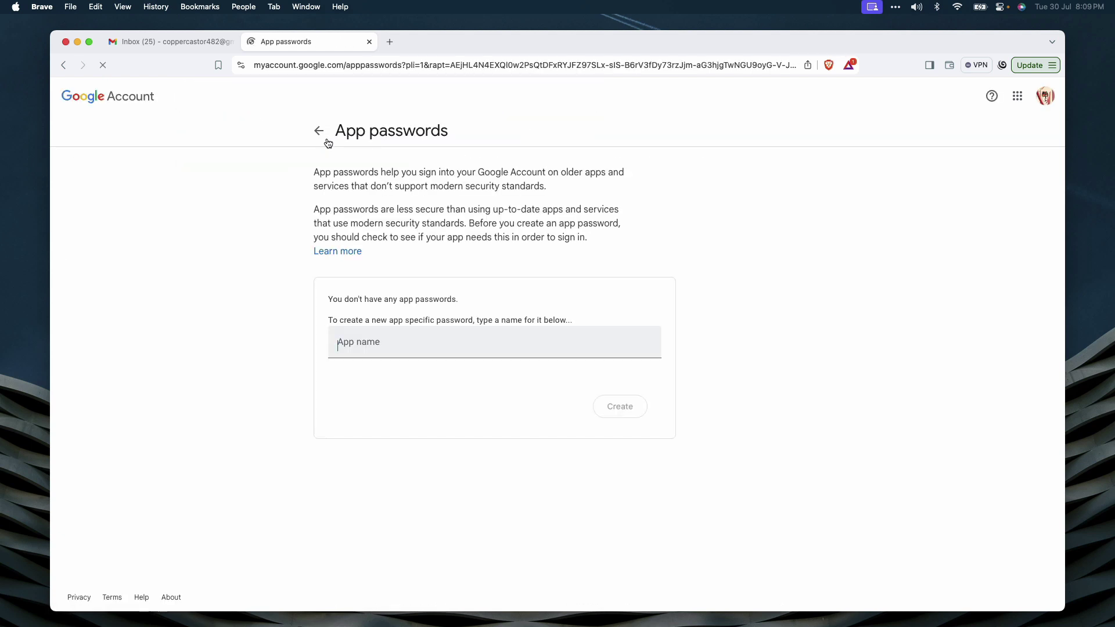
type("E")
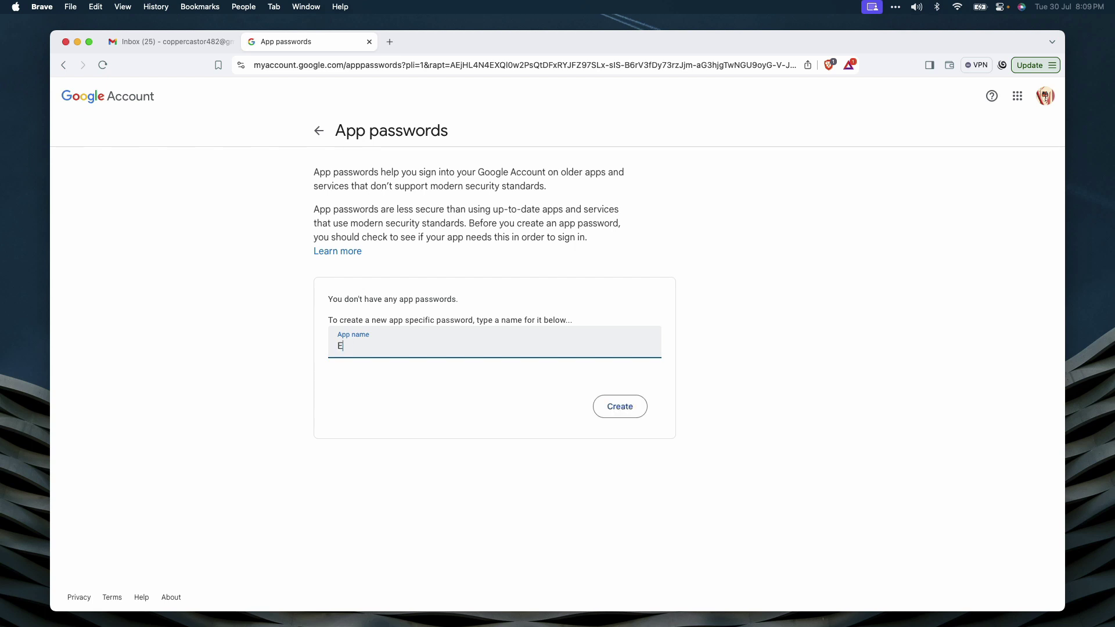
type("mail migrat")
type("ion")
left_click(619, 409)
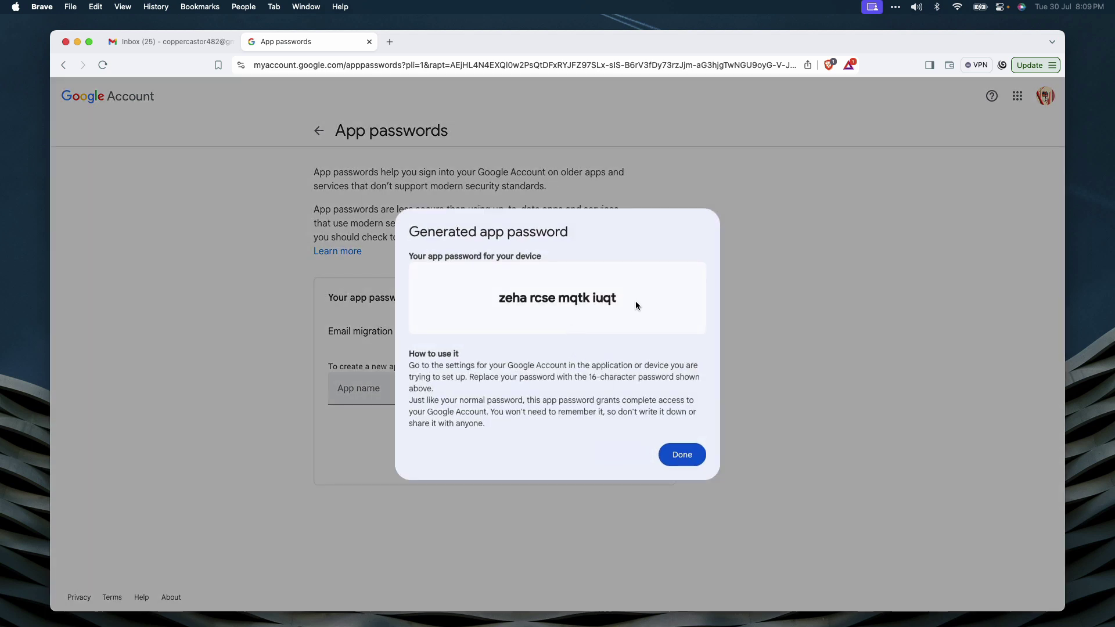
Paste the generated app password into a TextEdit note, close the dialog, and return to Gmail.
left_click_drag(629, 297, 416, 296)
key("super+c")
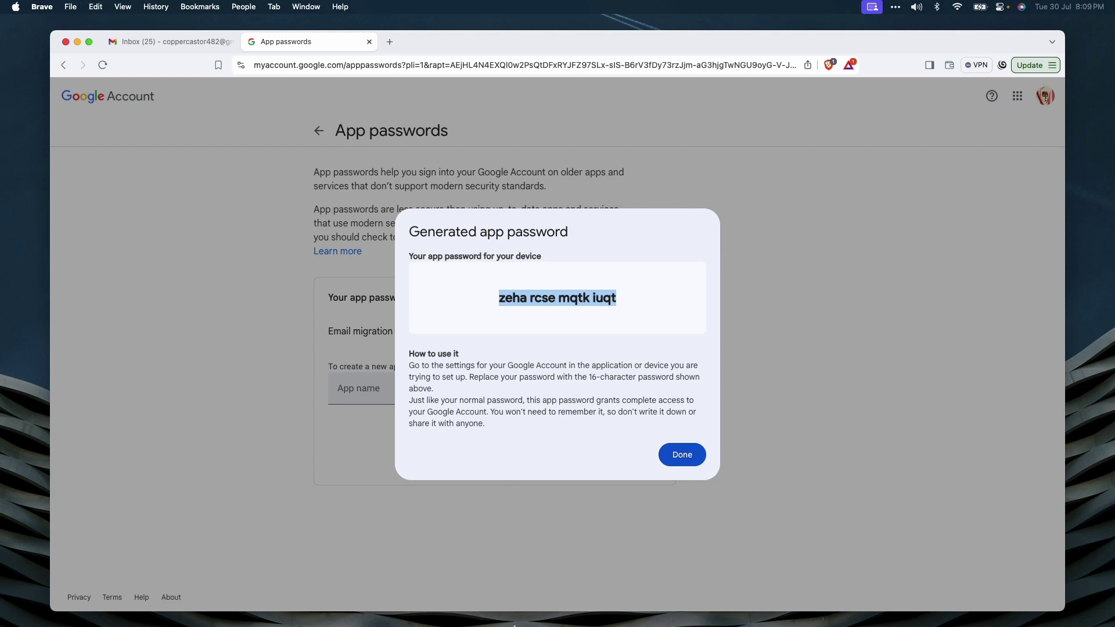
left_click(604, 607)
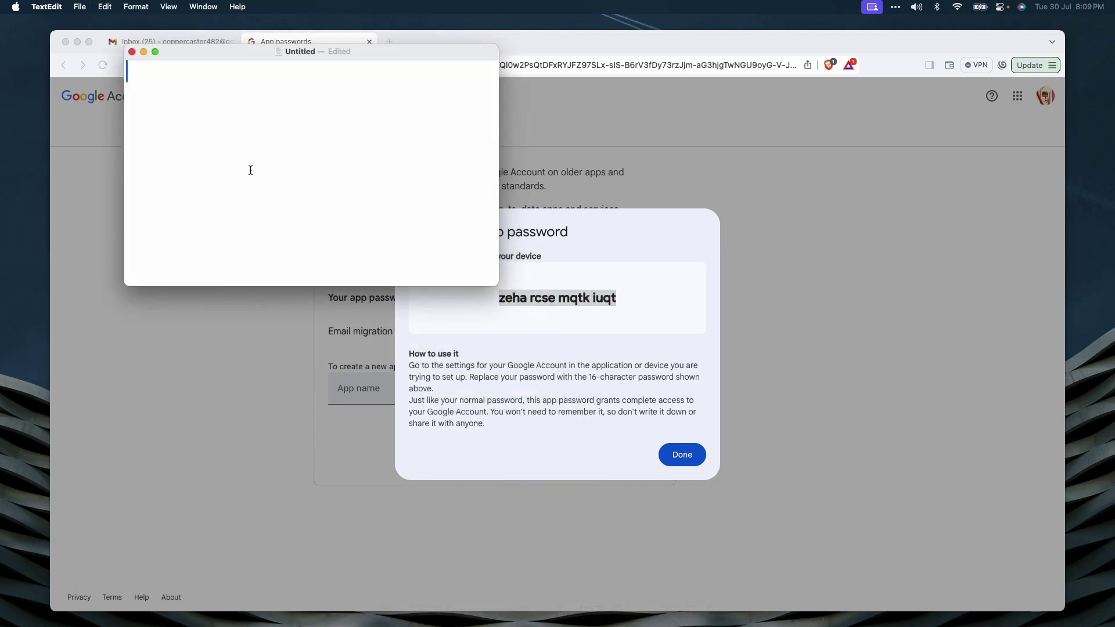
key("super+v")
left_click(700, 427)
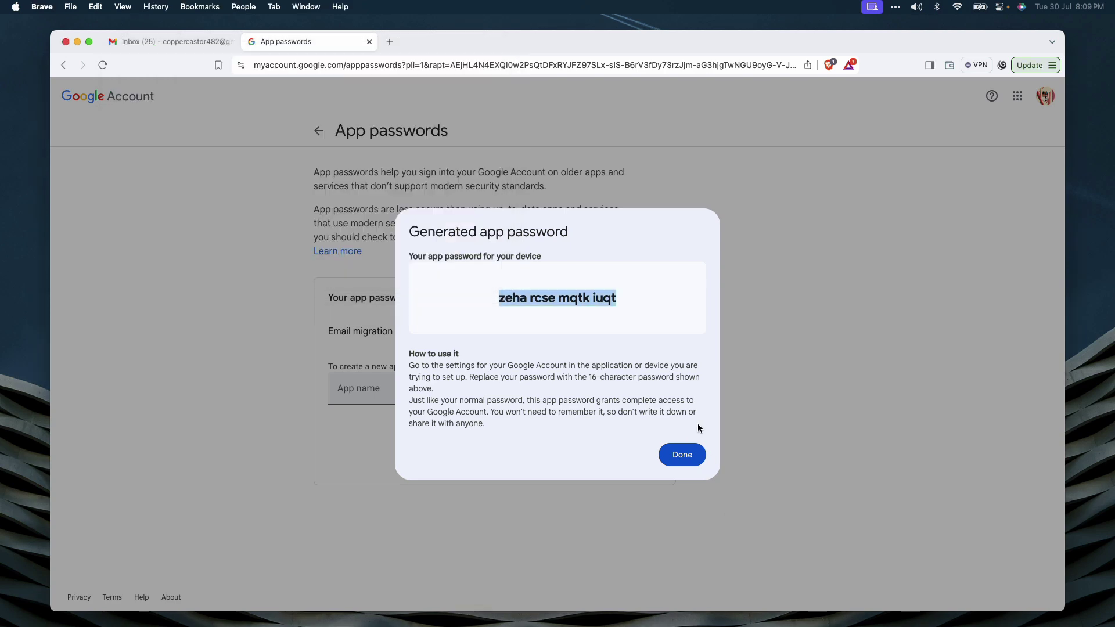
left_click(685, 456)
key("ctrl+shift+Tab")
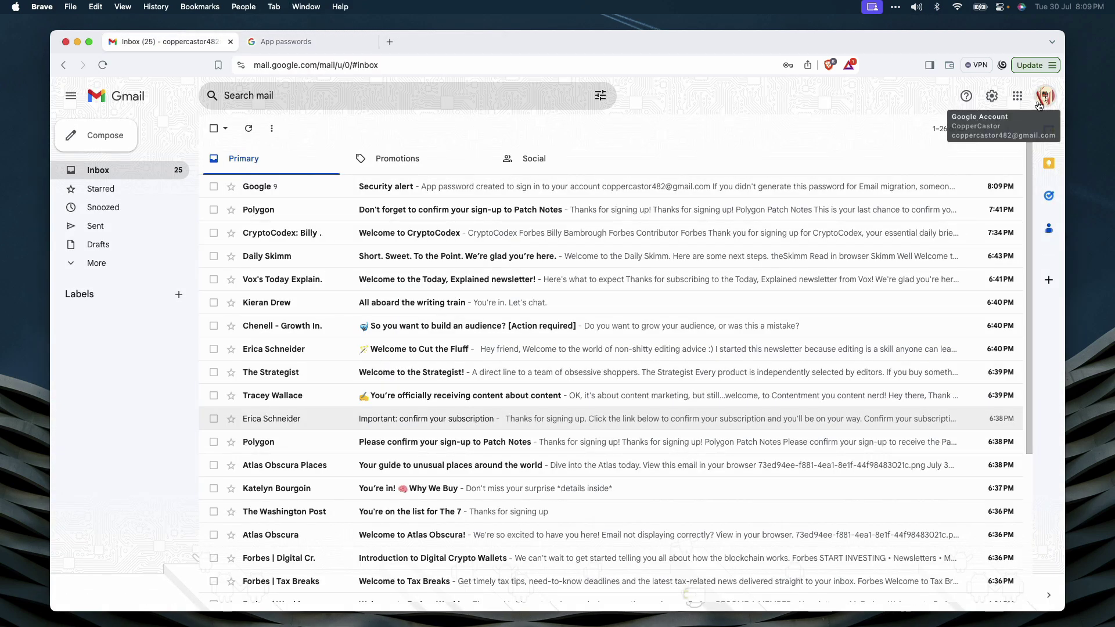
left_click(1039, 105)
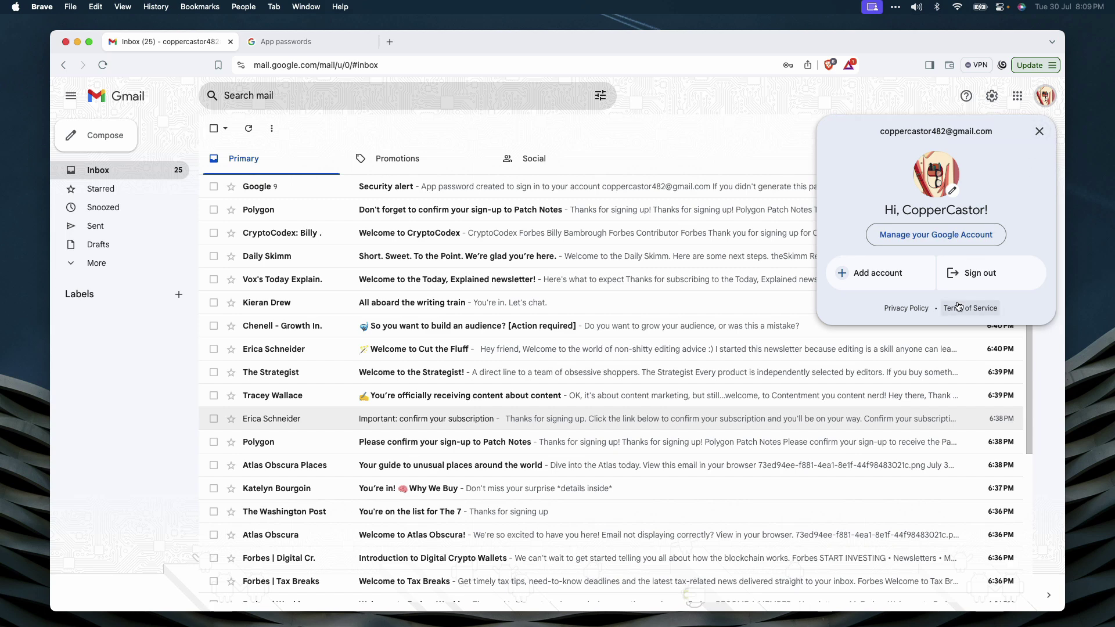
left_click(967, 276)
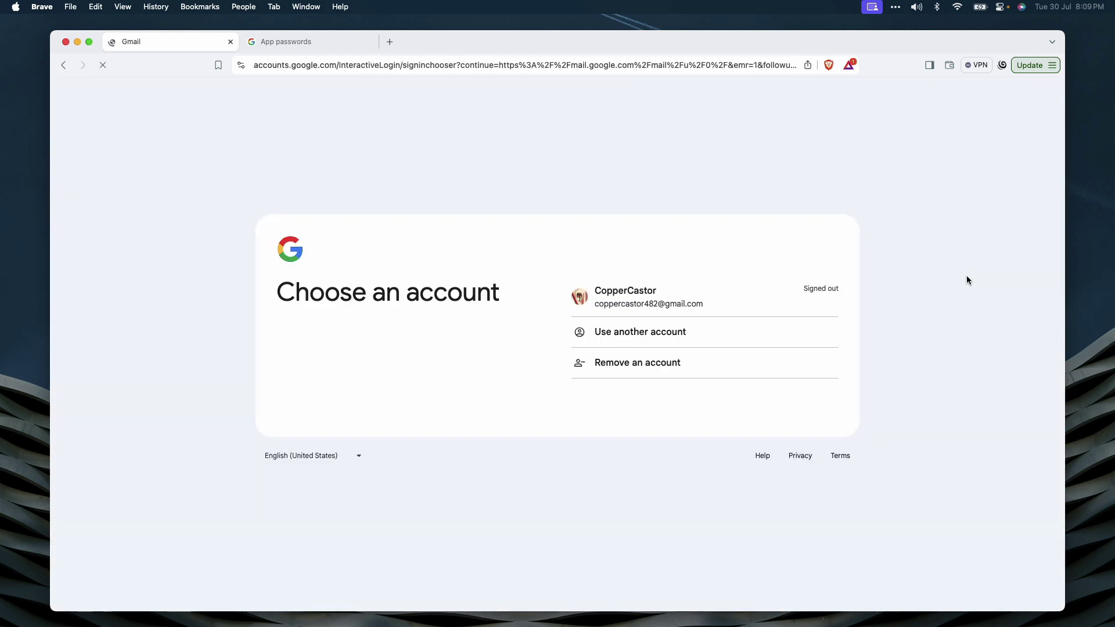
left_click(697, 332)
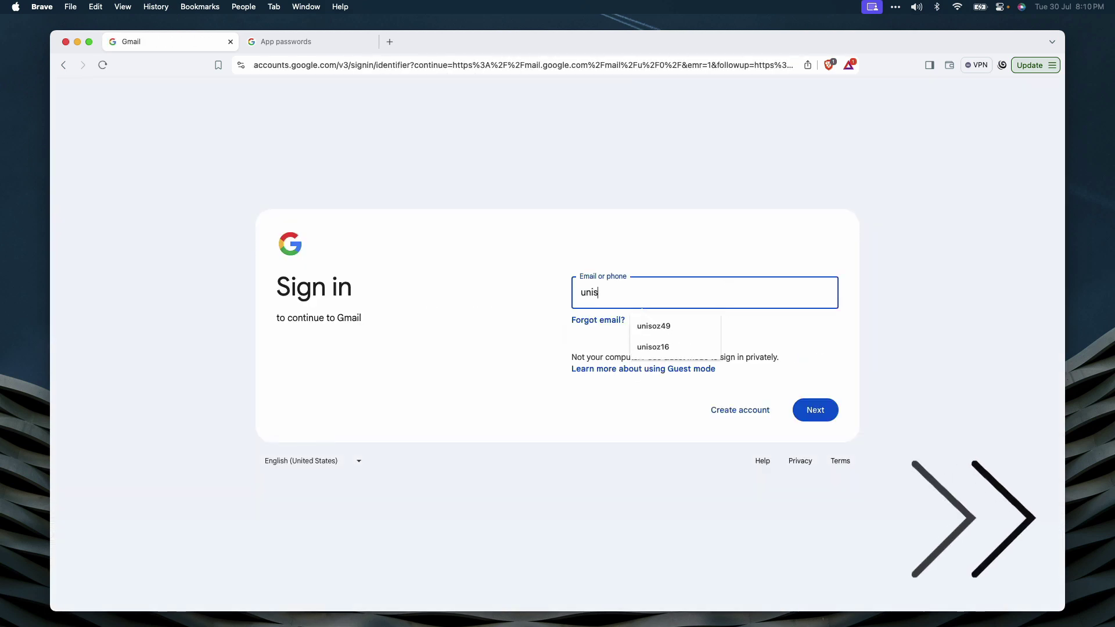
key("Return")
key("Return")
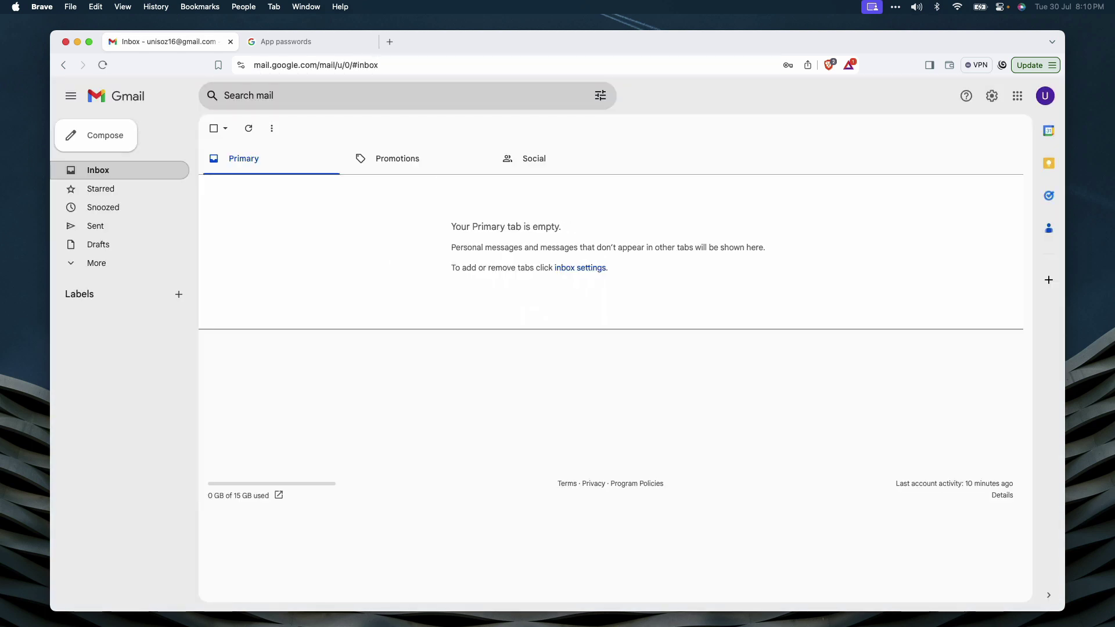
Under Accounts and Import, add a mail account using the old address from autofill.
left_click(992, 96)
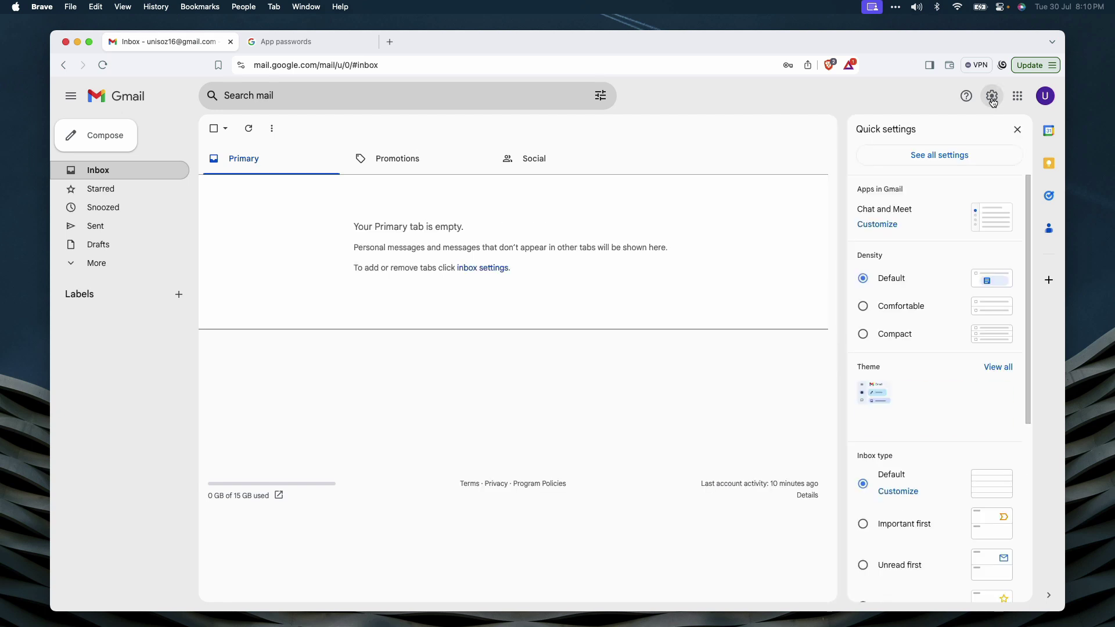
left_click(988, 161)
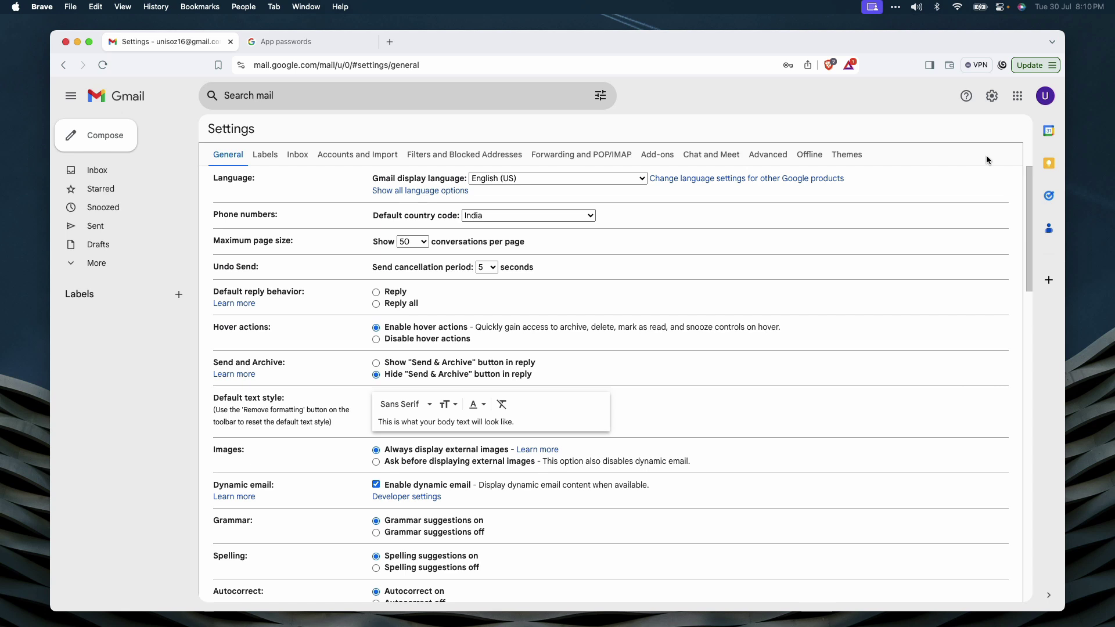
left_click(389, 158)
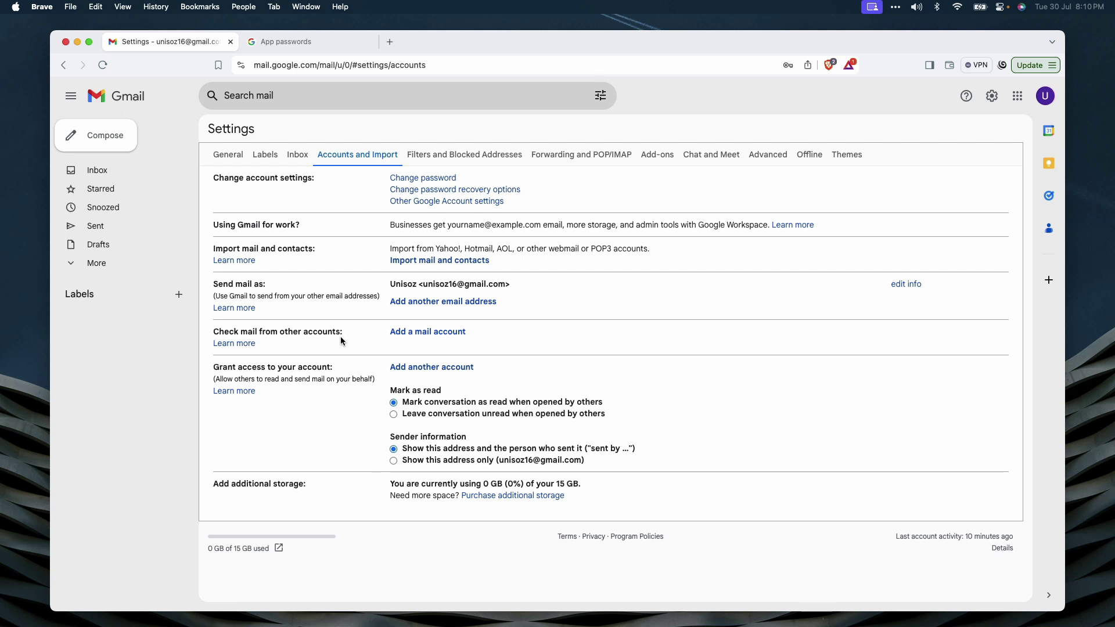
left_click(411, 333)
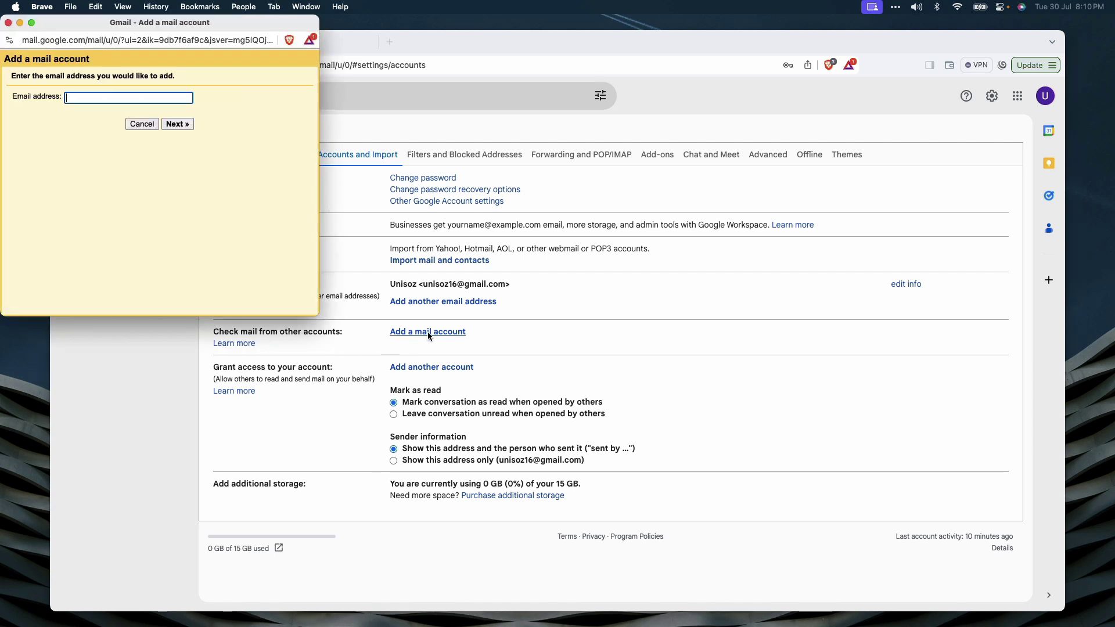
left_click_drag(215, 27, 428, 96)
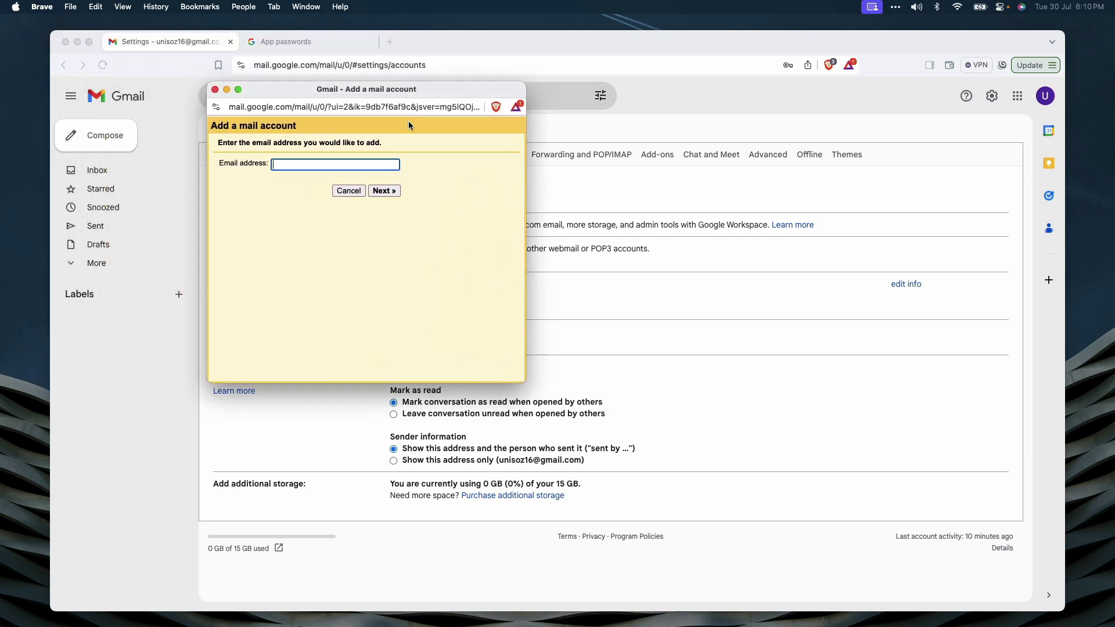
left_click(374, 164)
left_click(373, 187)
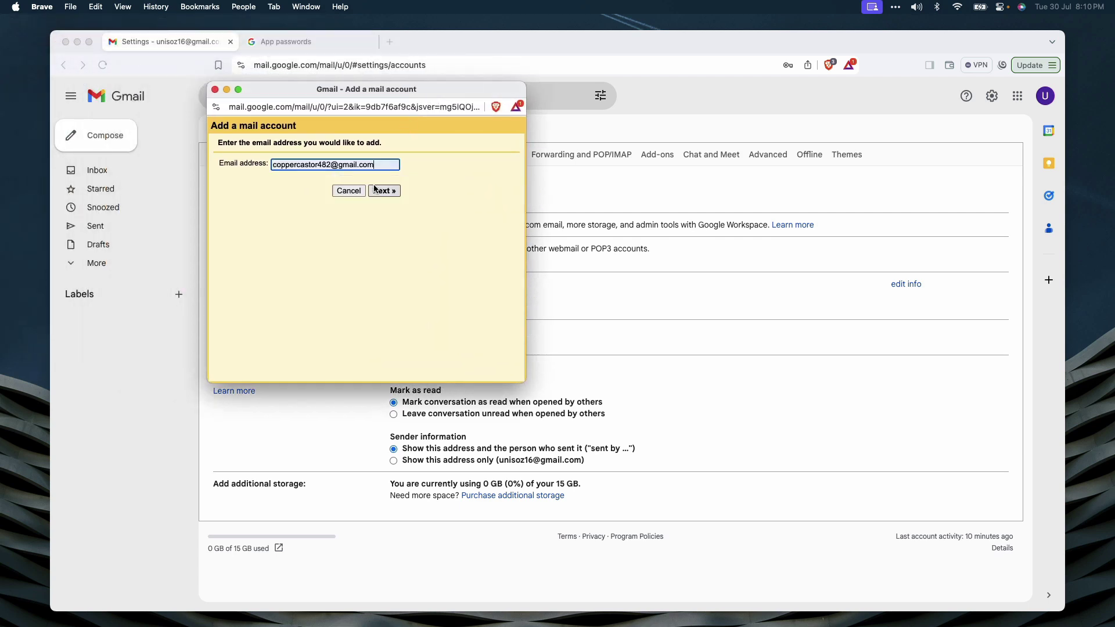
left_click(384, 191)
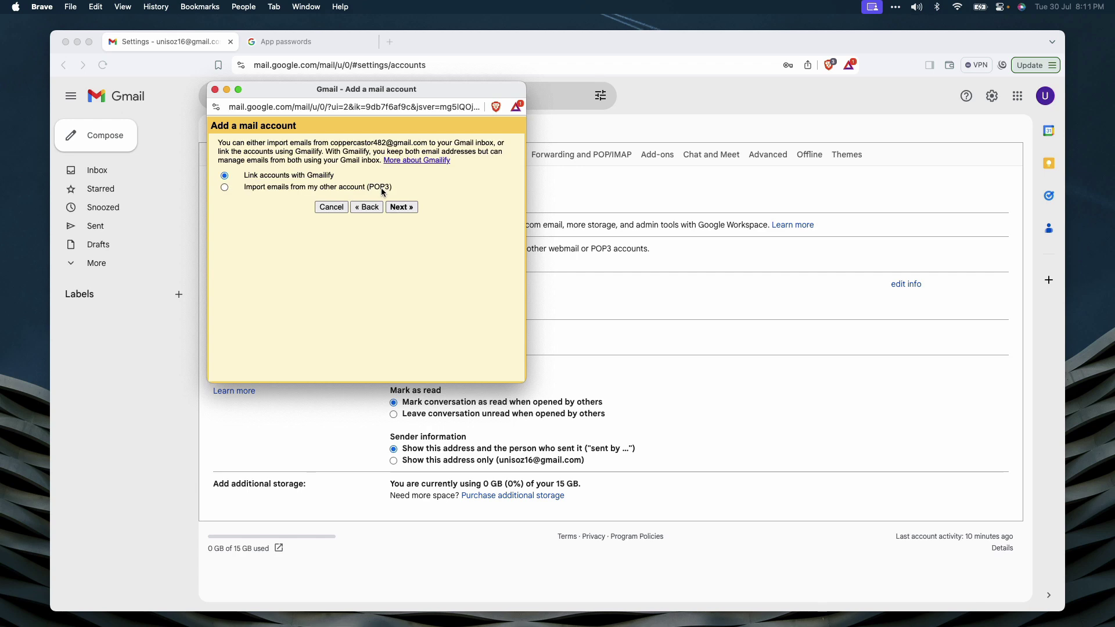
Choose POP3 import, use the full address as username, and paste the app password.
left_click(381, 187)
left_click(401, 207)
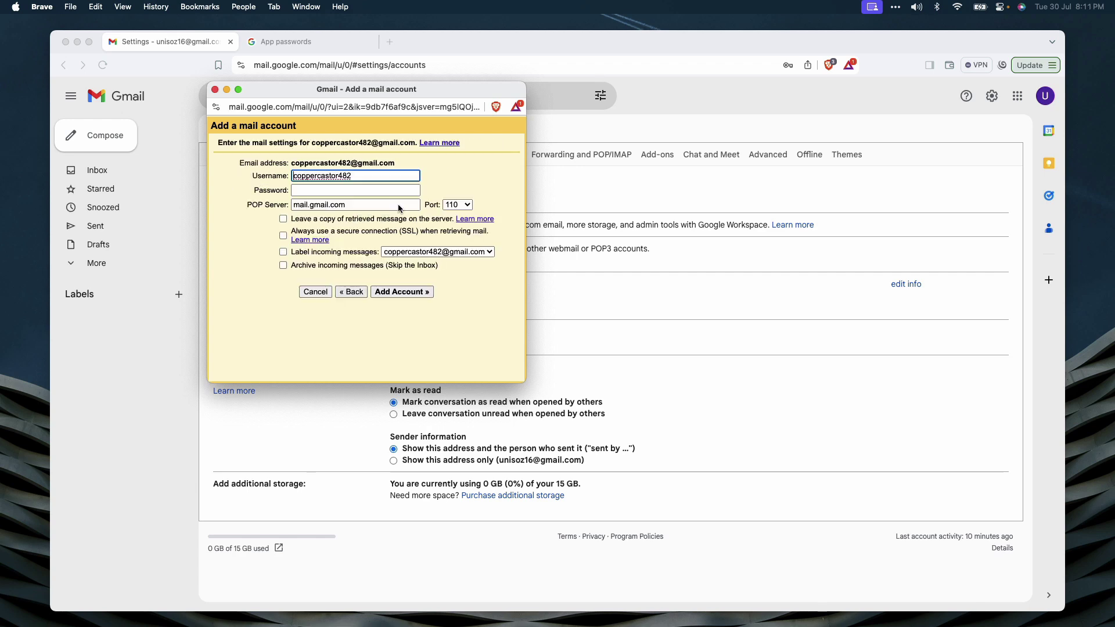
left_click(388, 176)
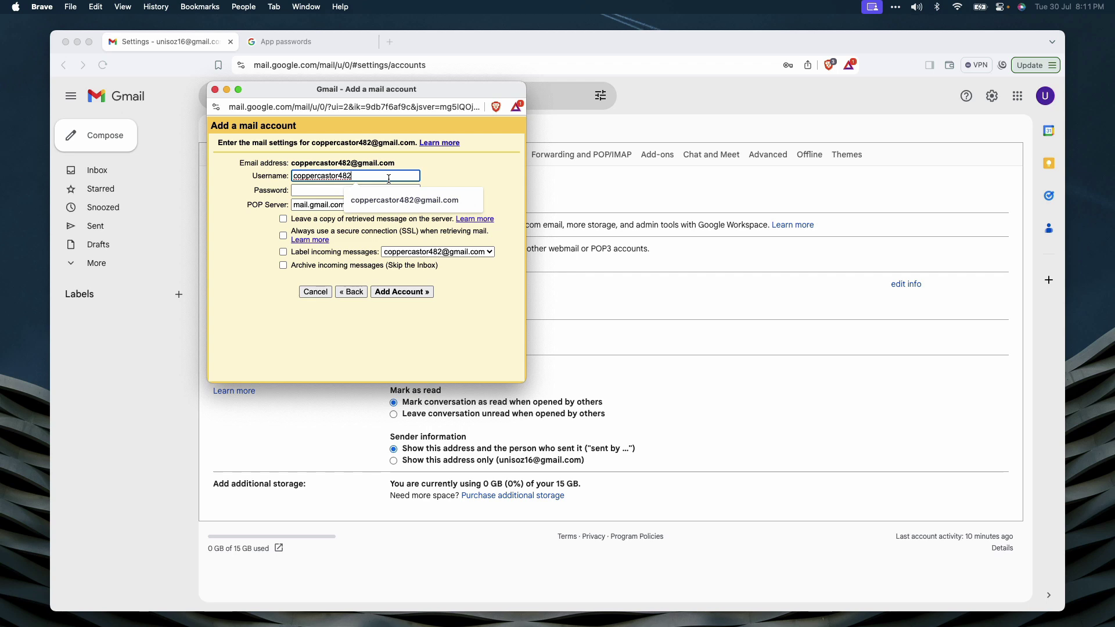
type("@gmail.com")
left_click(590, 604)
key("super+a")
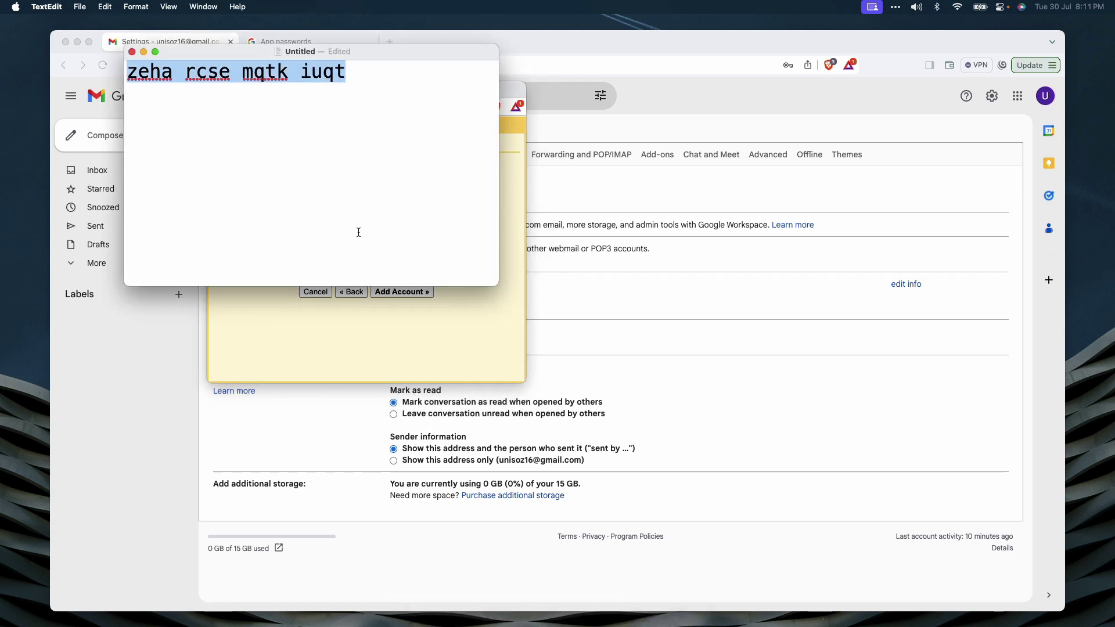
key("super+c")
left_click(144, 51)
key("super+v")
Set the POP server to Pop.gmail.com on port 995 and label incoming messages.
left_click(354, 206)
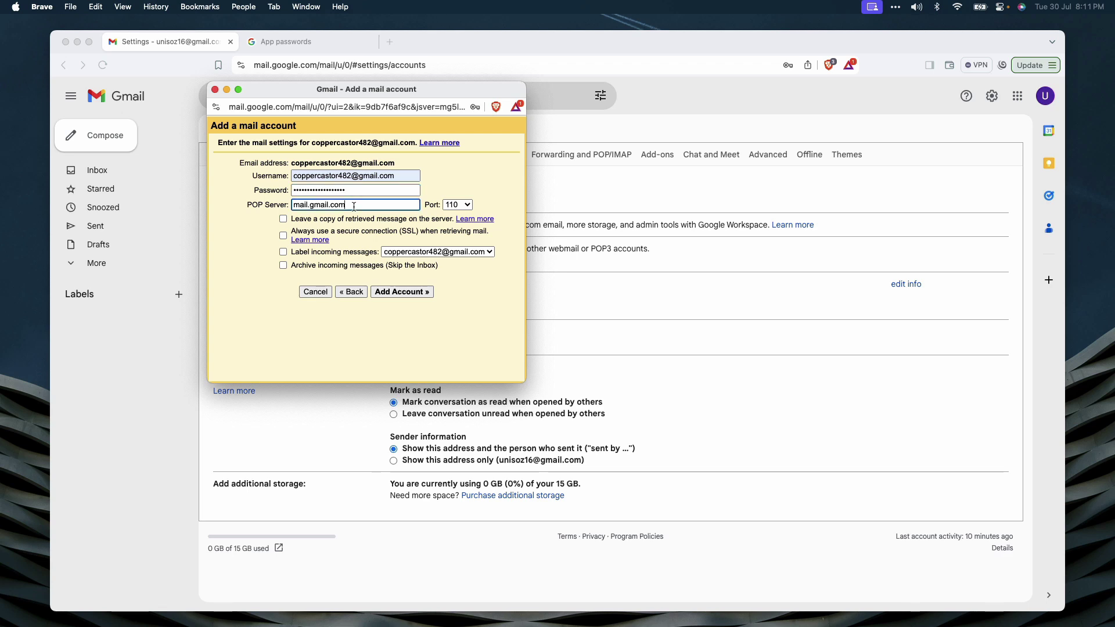
double_click(302, 205)
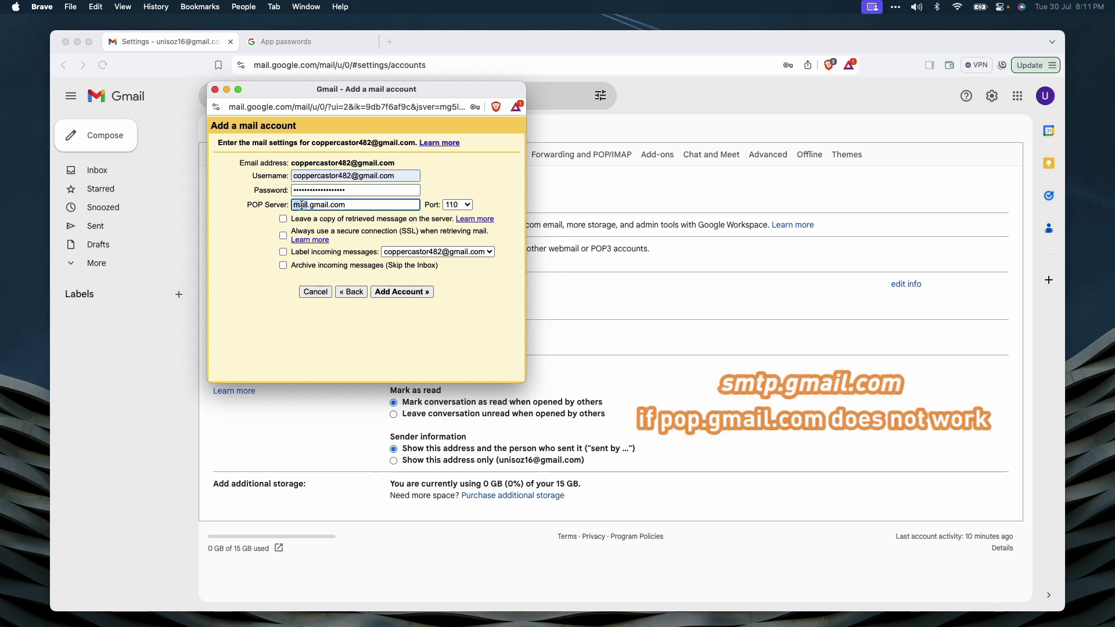
type("Pop")
left_click(457, 205)
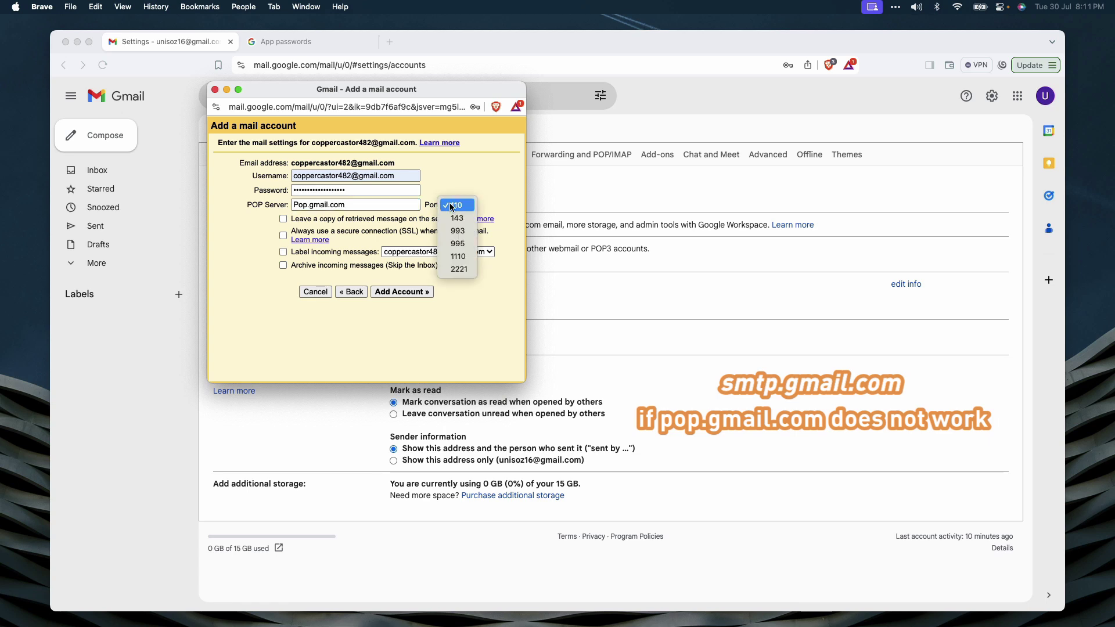
left_click(458, 244)
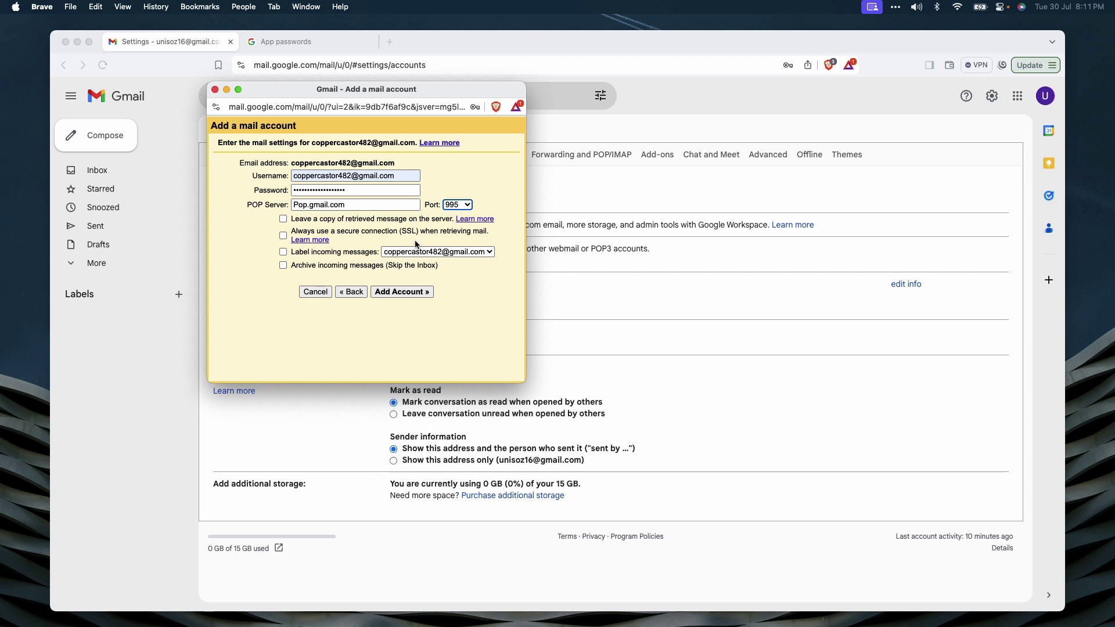
left_click(341, 253)
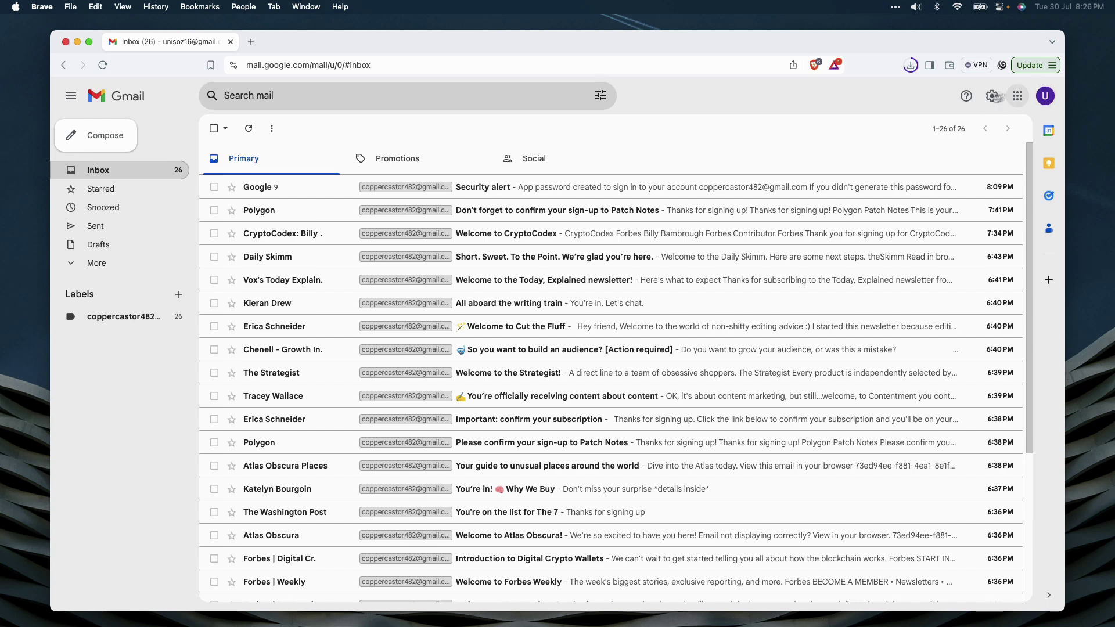
Delete the old address's POP3 account from Accounts and Import and confirm with OK.
left_click(991, 95)
left_click(939, 155)
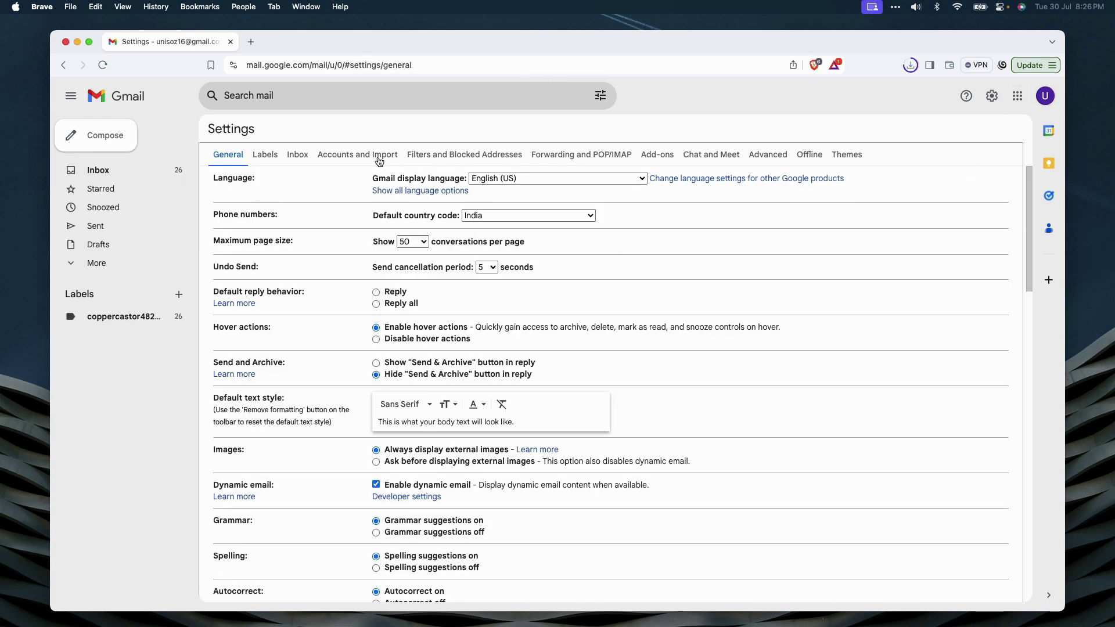
left_click(378, 157)
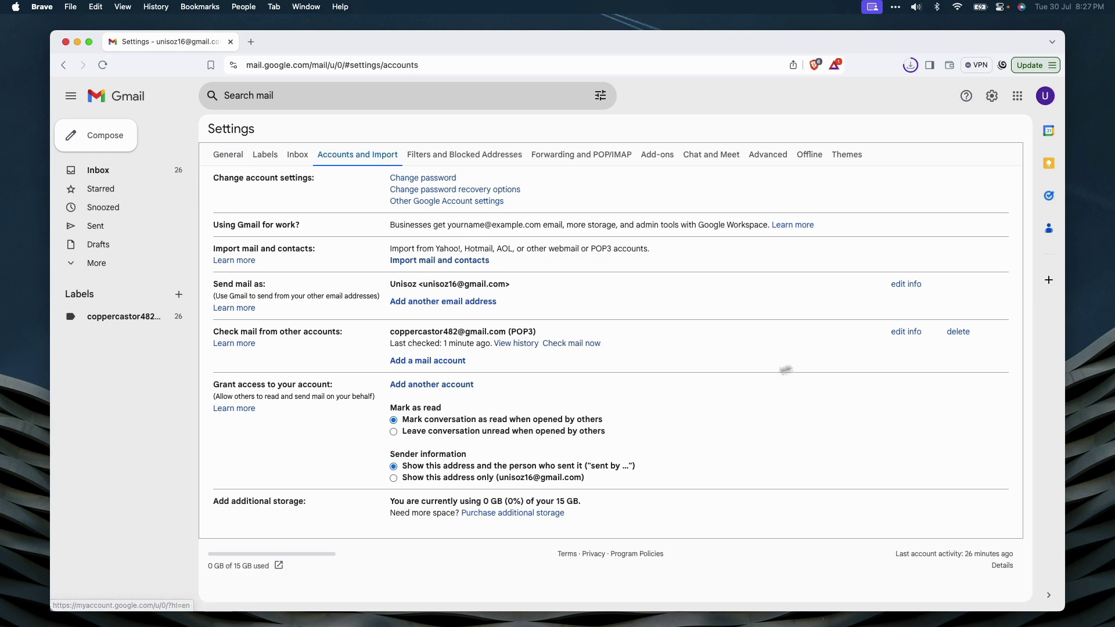
left_click(959, 333)
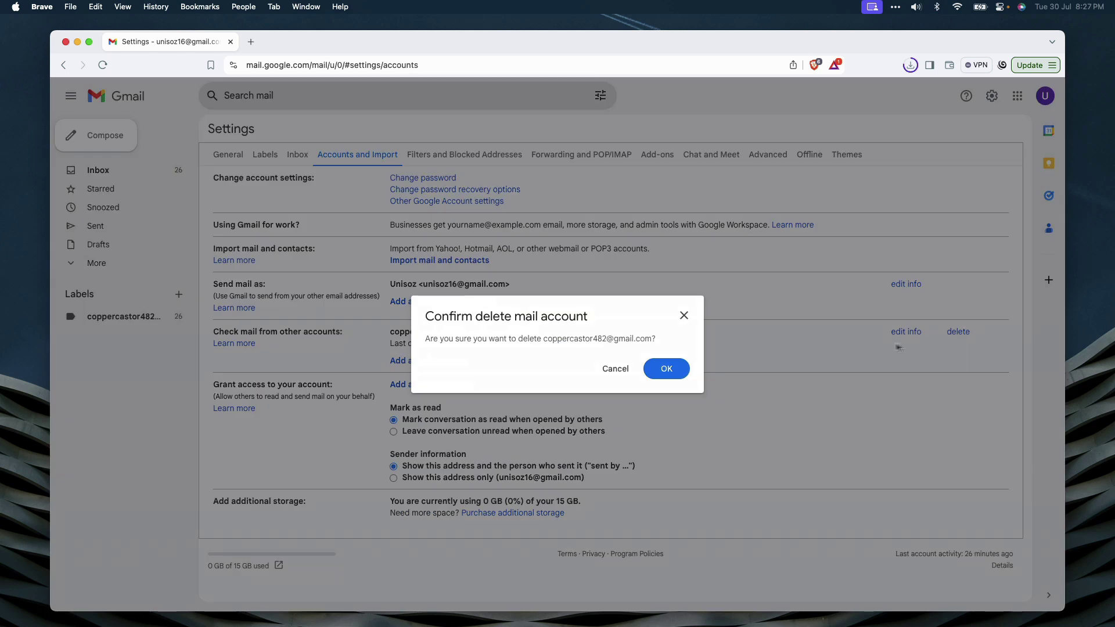
left_click(666, 369)
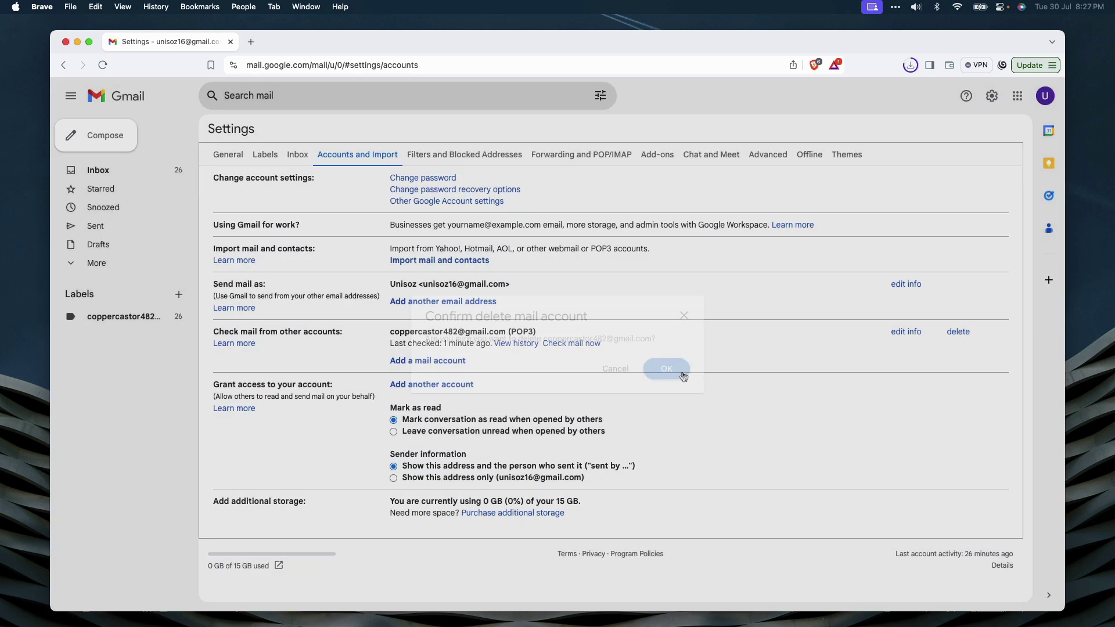